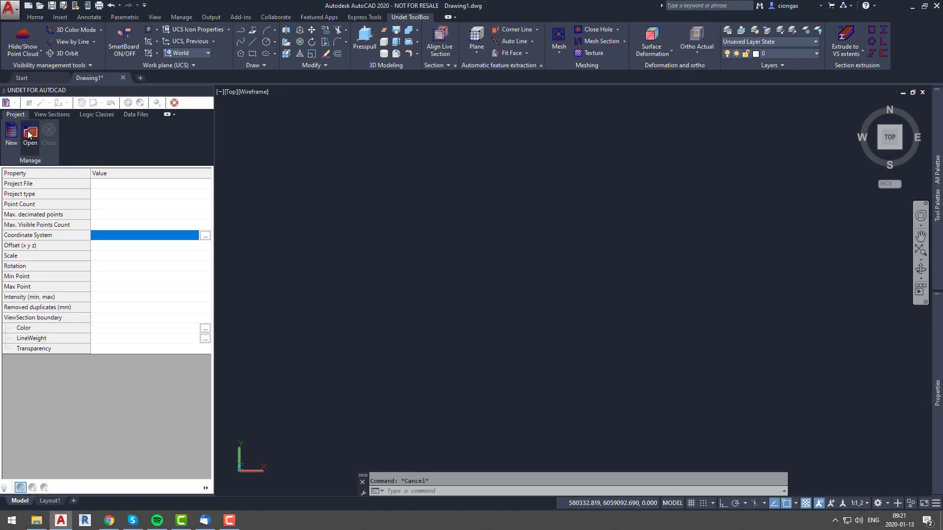
Step: Open the vilnius.ipcp point cloud project and create a rectangular view section around the entire point cloud
{"action": "left_click", "coordinate": [29, 133]}
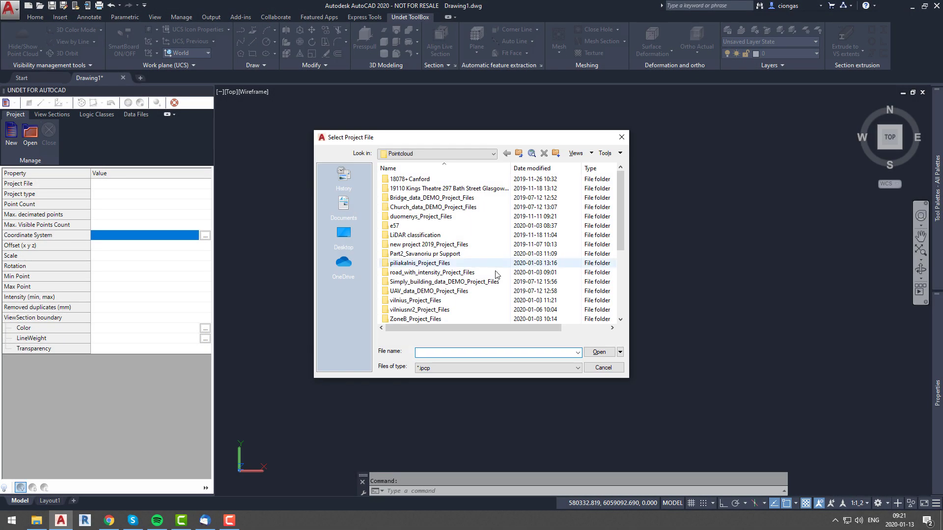
{"action": "left_click", "coordinate": [599, 352]}
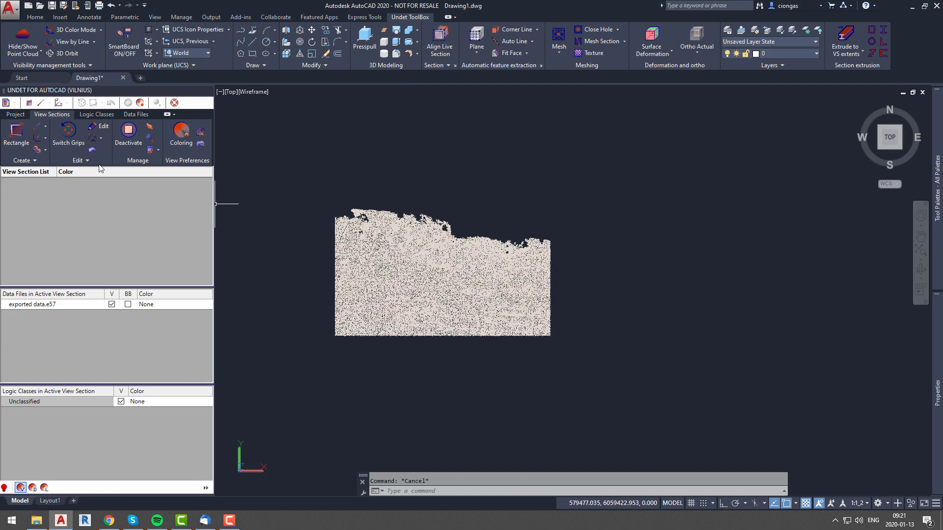
{"action": "left_click", "coordinate": [16, 132]}
{"action": "left_click", "coordinate": [320, 188]}
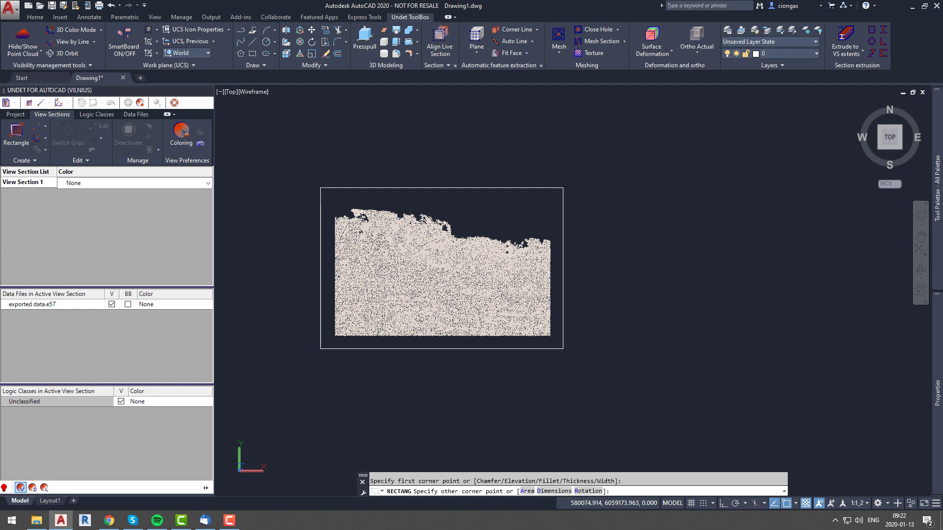
{"action": "left_click", "coordinate": [562, 349]}
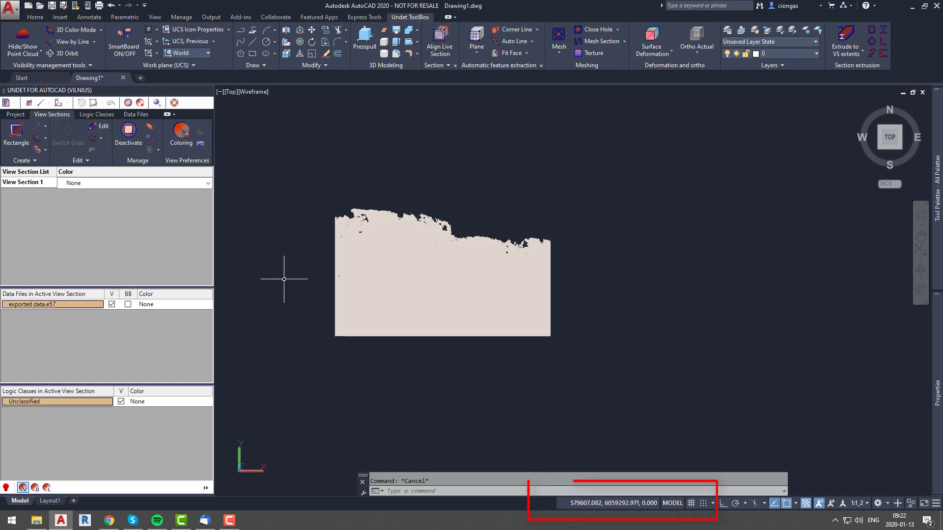
Step: Set the colouring of View Section 1 to Source
{"action": "left_click", "coordinate": [206, 184]}
{"action": "left_click", "coordinate": [111, 229]}
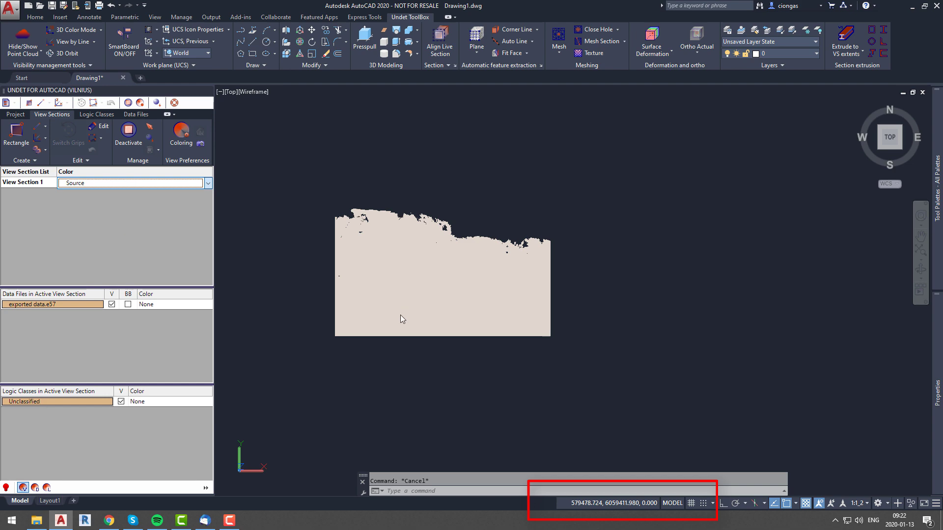
{"action": "scroll", "coordinate": [407, 311], "scroll_direction": "up", "scroll_amount": 3}
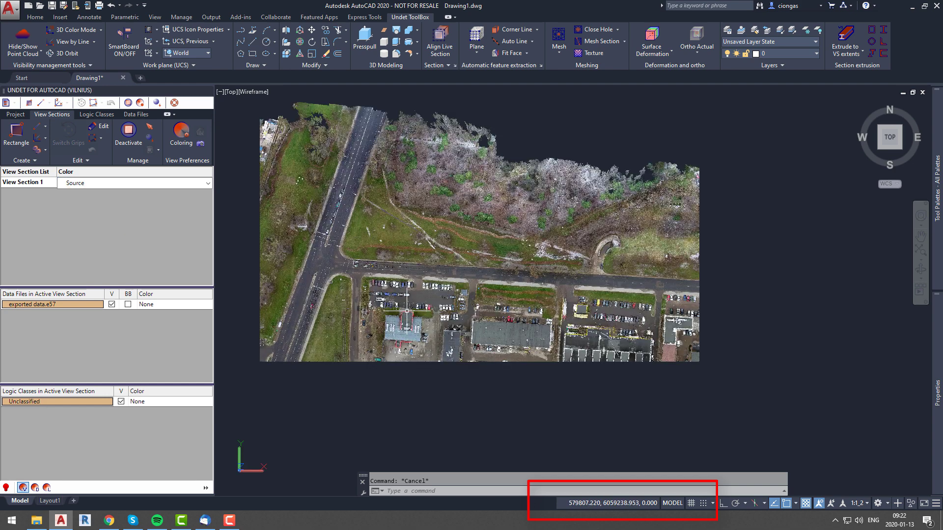
{"action": "middle_click_drag", "start_coordinate": [407, 311], "coordinate": [480, 328]}
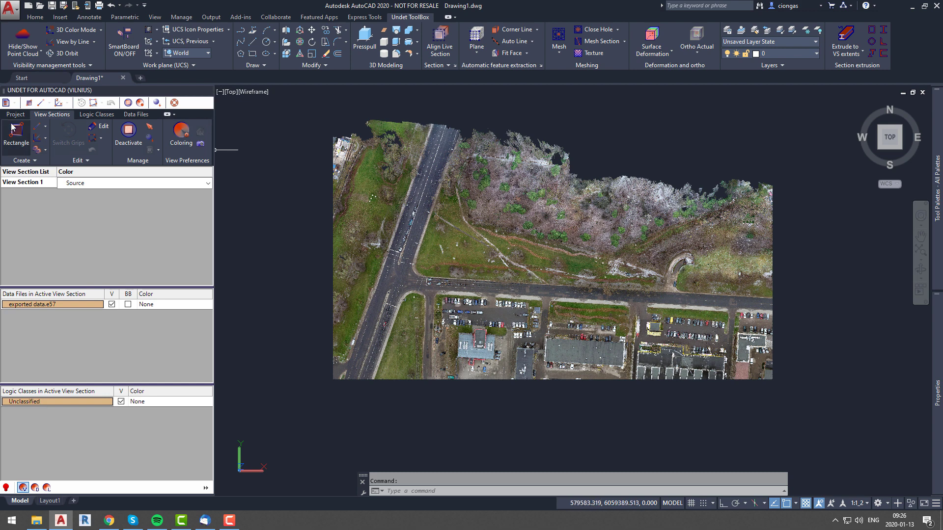
Step: Examine the project's custom coordinate system transformation parameters and leave them without saving
{"action": "left_click", "coordinate": [15, 115]}
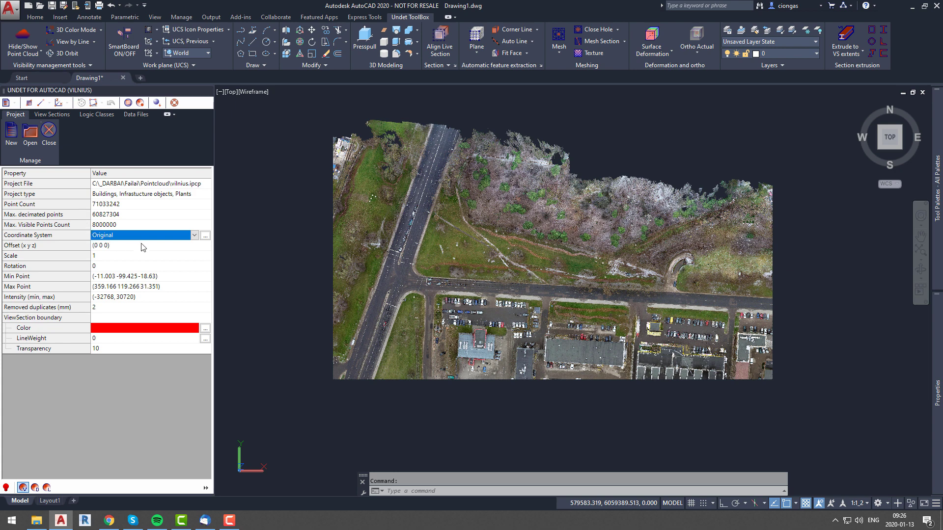
{"action": "left_click", "coordinate": [194, 236]}
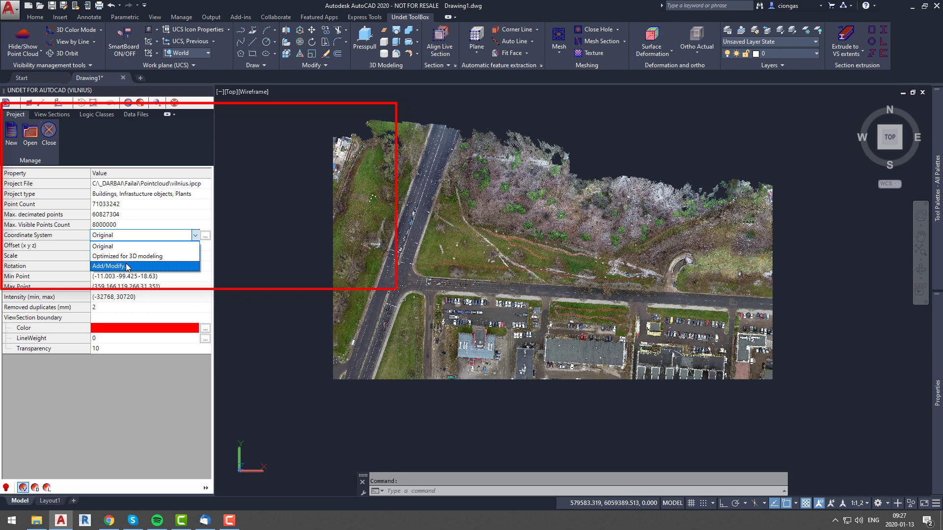
{"action": "left_click", "coordinate": [127, 267]}
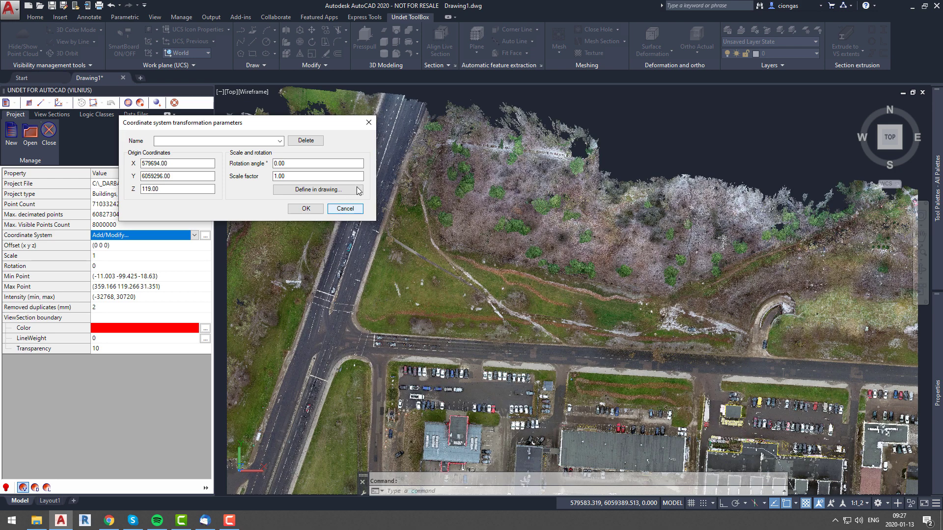
{"action": "left_click", "coordinate": [345, 211]}
{"action": "left_click", "coordinate": [344, 208]}
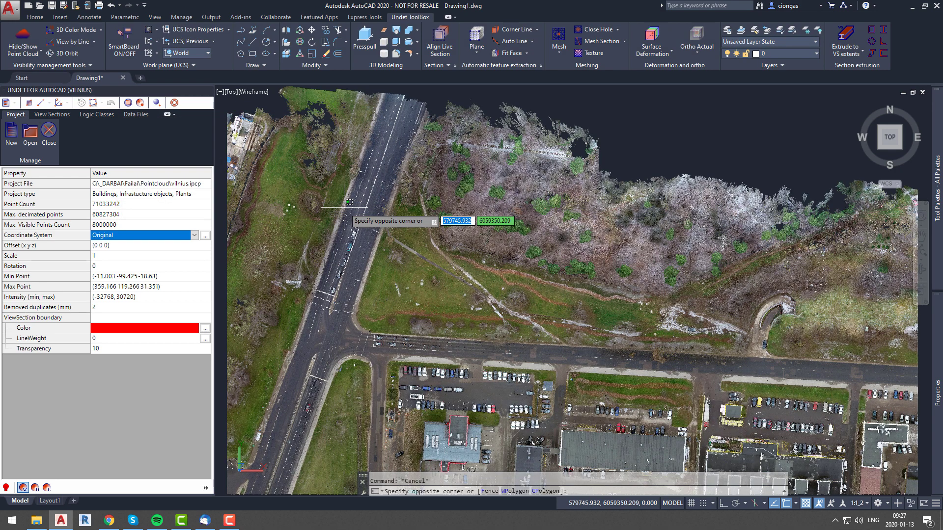
{"action": "key", "text": "Escape"}
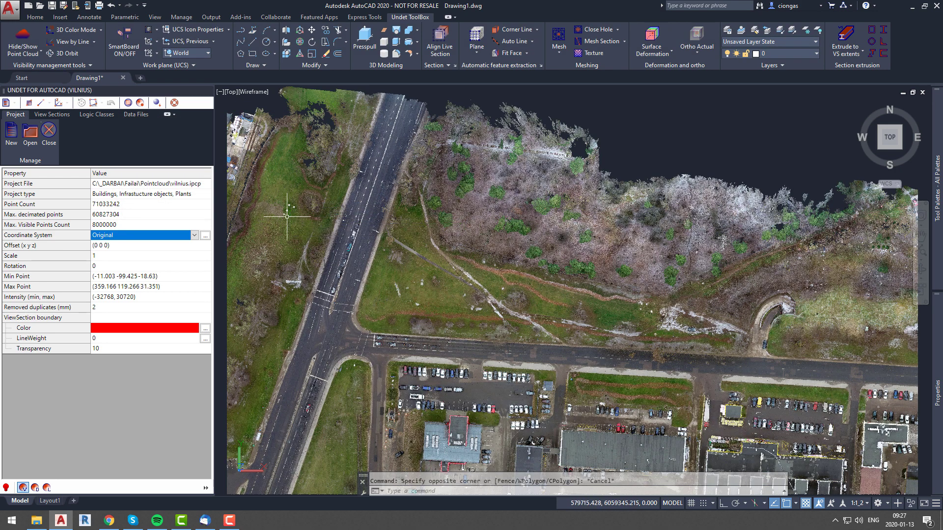
Step: Change the project's coordinate system to Optimized for 3D modeling and transform the view sections along with it
{"action": "scroll", "coordinate": [293, 278], "scroll_direction": "down", "scroll_amount": 7}
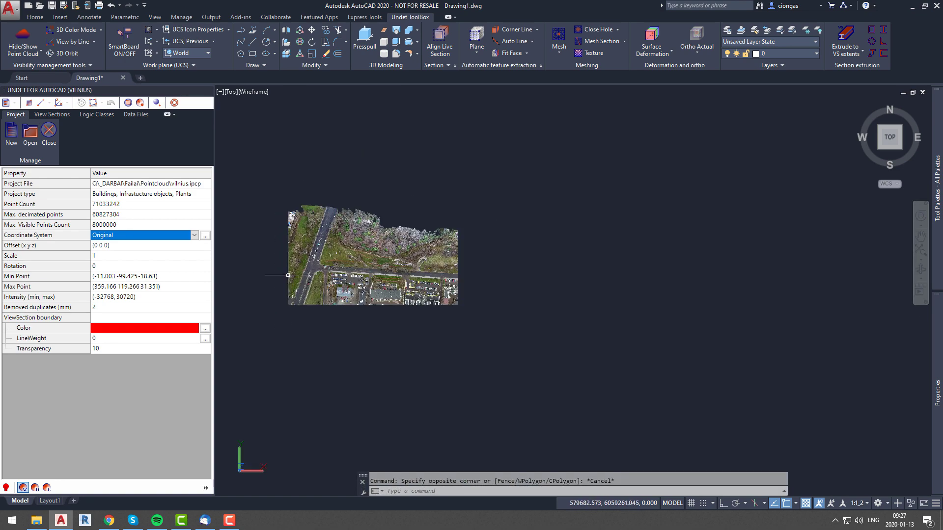
{"action": "scroll", "coordinate": [290, 295], "scroll_direction": "up", "scroll_amount": 5}
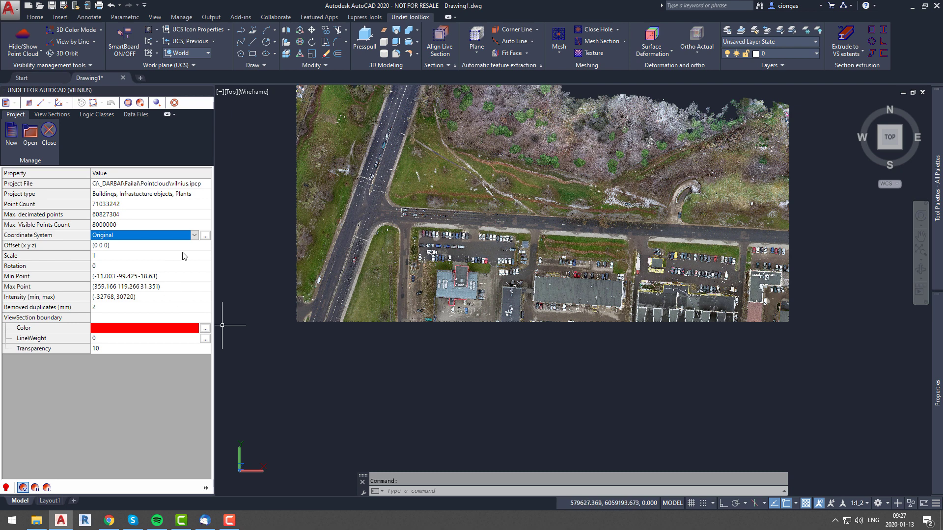
{"action": "left_click", "coordinate": [194, 236]}
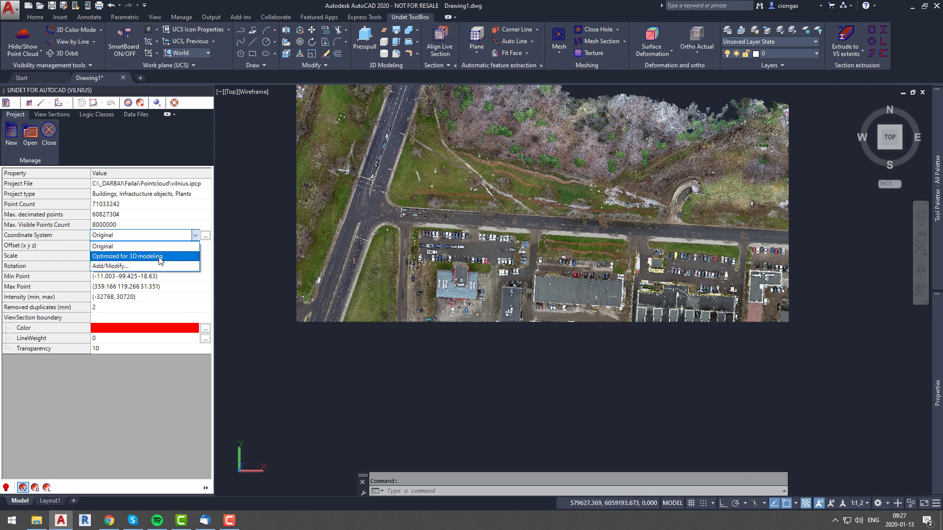
{"action": "left_click", "coordinate": [159, 256]}
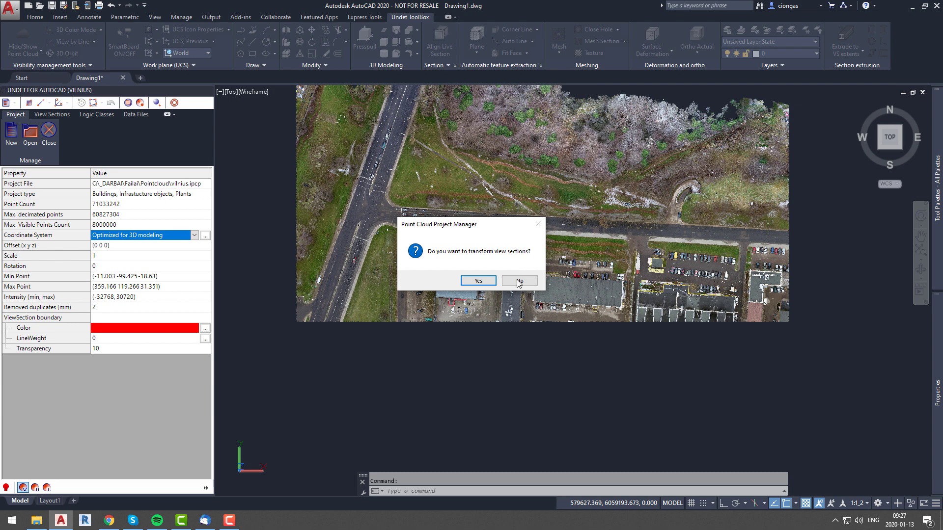
{"action": "left_click", "coordinate": [478, 280]}
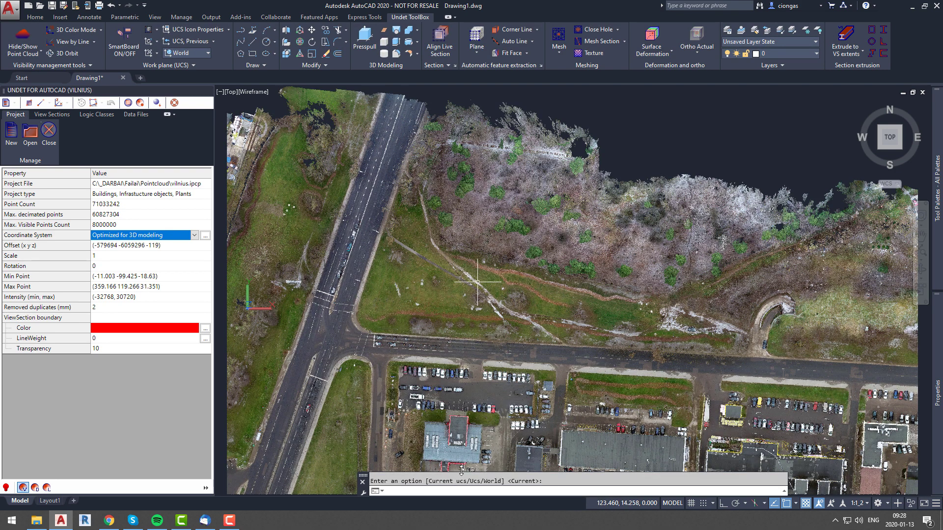
Step: Examine the point cloud's position and coordinates relative to the drawing origin in the optimized coordinate system
{"action": "scroll", "coordinate": [471, 393], "scroll_direction": "down", "scroll_amount": 3}
{"action": "middle_click_drag", "start_coordinate": [457, 405], "coordinate": [470, 335]}
{"action": "key", "text": "Escape"}
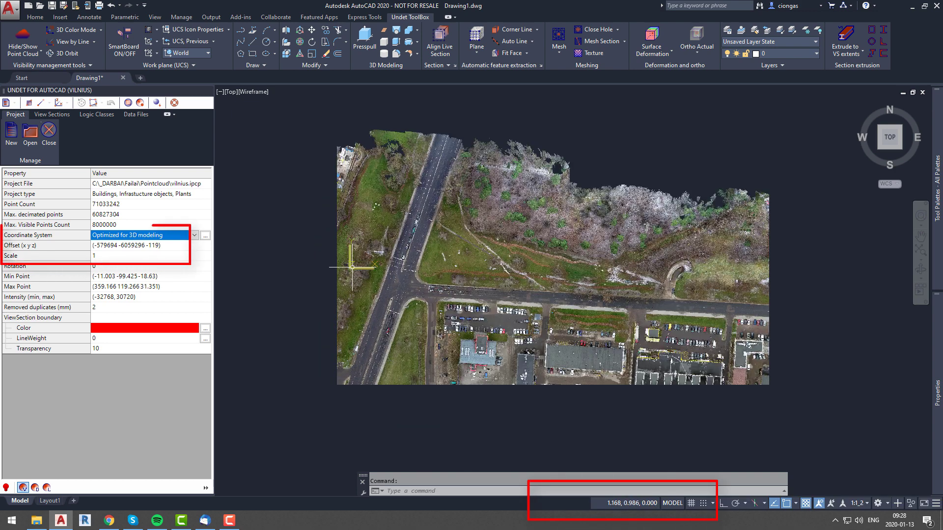
{"action": "scroll", "coordinate": [461, 287], "scroll_direction": "down", "scroll_amount": 2}
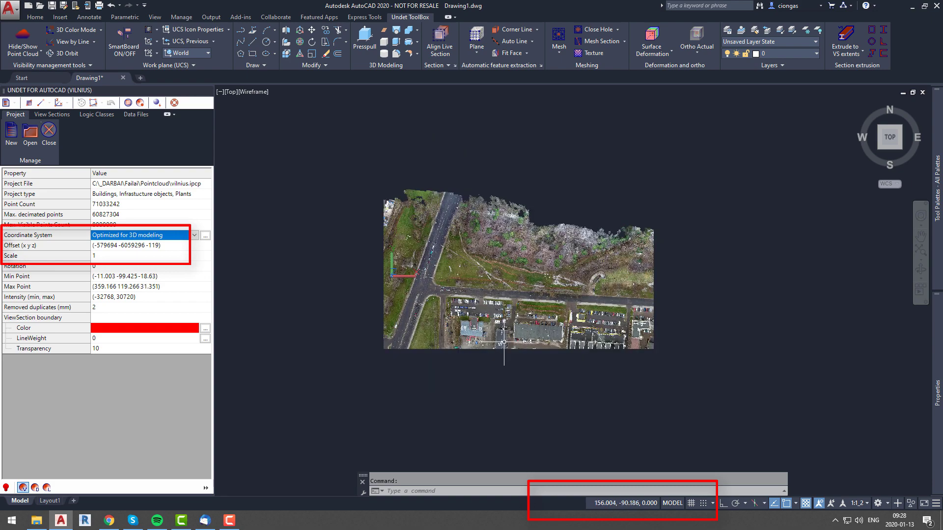
{"action": "scroll", "coordinate": [503, 341], "scroll_direction": "up", "scroll_amount": 3}
{"action": "scroll", "coordinate": [471, 295], "scroll_direction": "up", "scroll_amount": 2}
{"action": "middle_click_drag", "start_coordinate": [459, 283], "coordinate": [499, 306]}
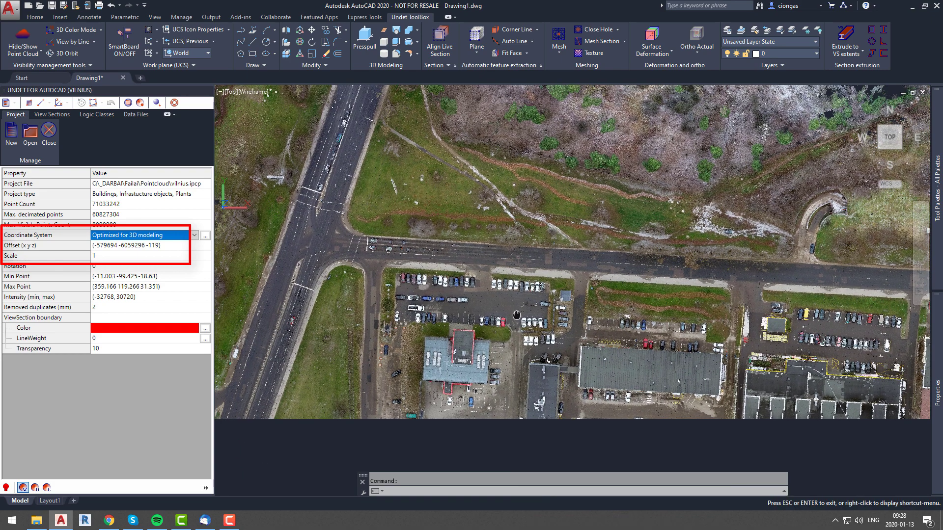
{"action": "key", "text": "Escape"}
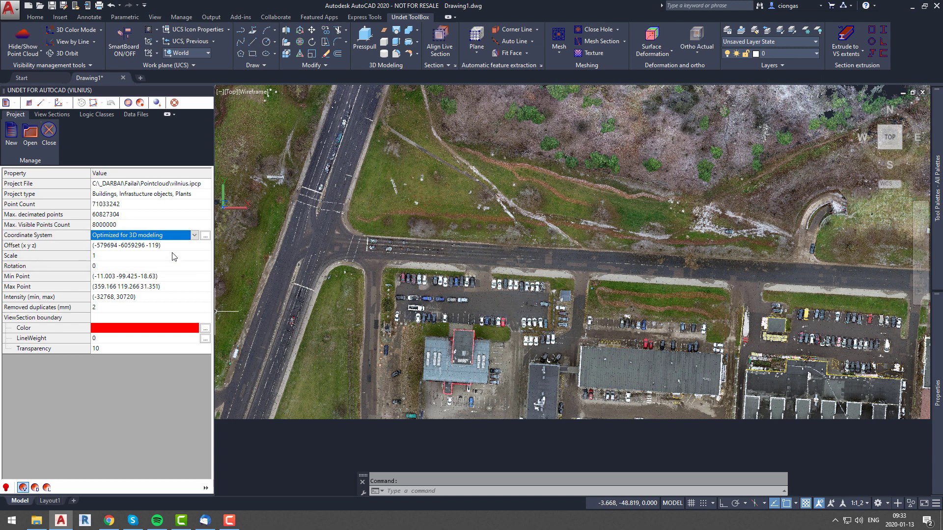
Step: Trace the roof outline of the blue-roofed building beside the parking lot with a polyline
{"action": "middle_click_drag", "start_coordinate": [448, 372], "coordinate": [445, 356]}
{"action": "scroll", "coordinate": [442, 361], "scroll_direction": "up", "scroll_amount": 2}
{"action": "scroll", "coordinate": [422, 348], "scroll_direction": "up", "scroll_amount": 2}
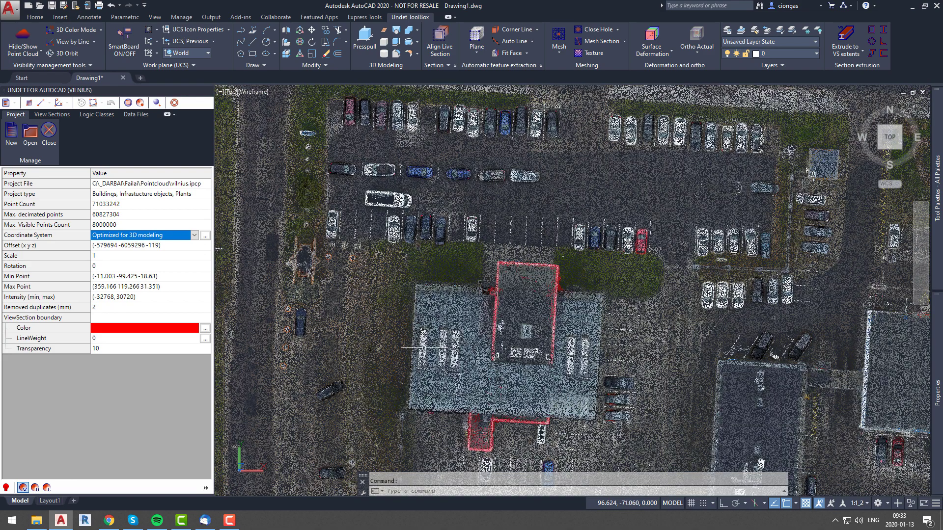
{"action": "type", "text": "pl"}
{"action": "key", "text": "Return"}
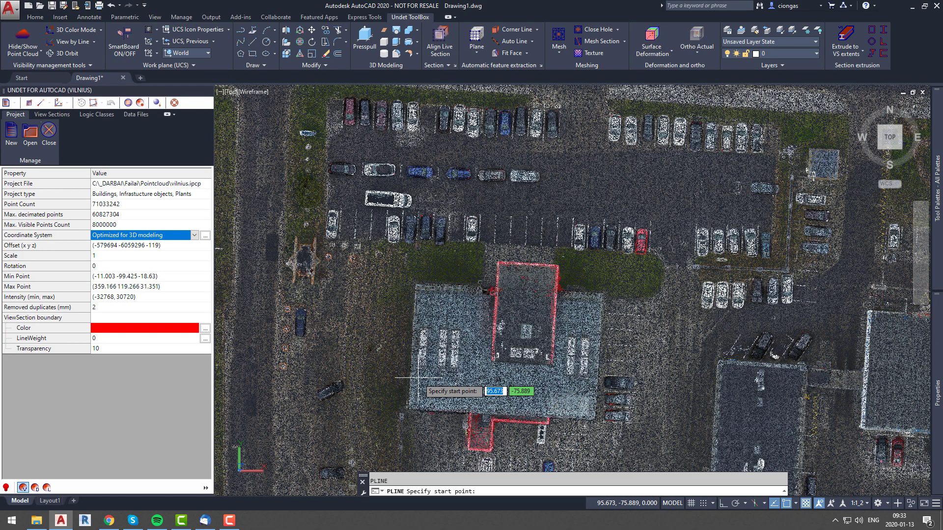
{"action": "left_click", "coordinate": [408, 409]}
{"action": "key", "text": "Escape"}
Step: Trace the roof outline of the long rectangular grey building with a polyline
{"action": "scroll", "coordinate": [559, 359], "scroll_direction": "down", "scroll_amount": 2}
{"action": "scroll", "coordinate": [559, 359], "scroll_direction": "up", "scroll_amount": 2}
{"action": "key", "text": "Return"}
{"action": "left_click", "coordinate": [553, 304]}
{"action": "left_click", "coordinate": [881, 322]}
{"action": "key", "text": "Return"}
Step: Trace the L-shaped building near the cloud's eastern edge with a closed six-point polyline
{"action": "scroll", "coordinate": [579, 379], "scroll_direction": "down", "scroll_amount": 4}
{"action": "scroll", "coordinate": [579, 380], "scroll_direction": "up", "scroll_amount": 5}
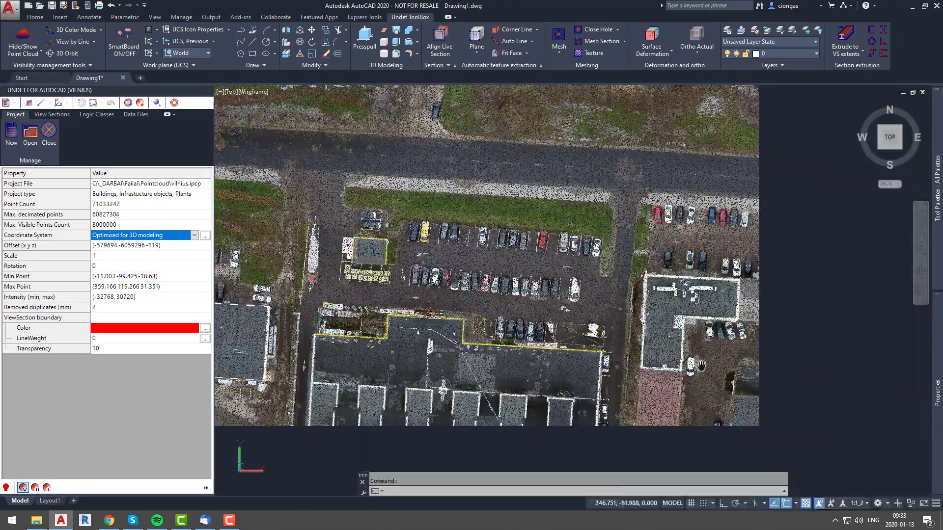
{"action": "key", "text": "Return"}
{"action": "left_click", "coordinate": [571, 380]}
{"action": "left_click", "coordinate": [655, 381]}
{"action": "left_click", "coordinate": [658, 278]}
{"action": "left_click", "coordinate": [767, 278]}
{"action": "left_click", "coordinate": [769, 198]}
{"action": "left_click", "coordinate": [578, 191]}
{"action": "type", "text": "c"}
{"action": "key", "text": "Return"}
Step: Hide the point cloud to check the drawn building outlines and display it again
{"action": "scroll", "coordinate": [571, 291], "scroll_direction": "down", "scroll_amount": 8}
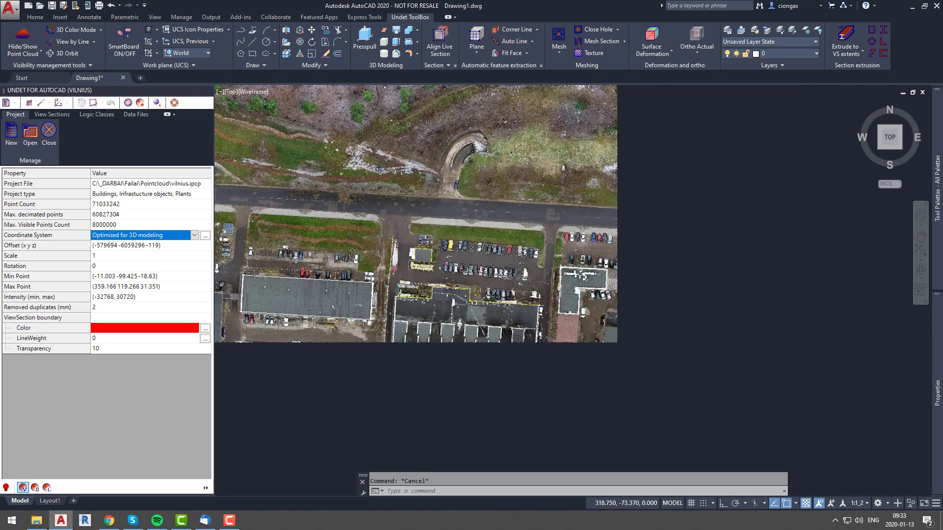
{"action": "middle_click_drag", "start_coordinate": [517, 277], "coordinate": [594, 335]}
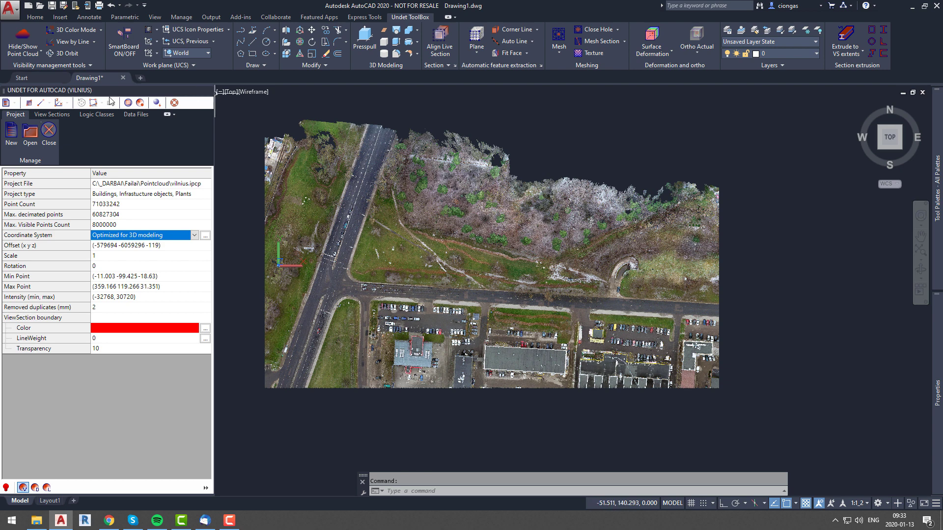
{"action": "left_click", "coordinate": [18, 37]}
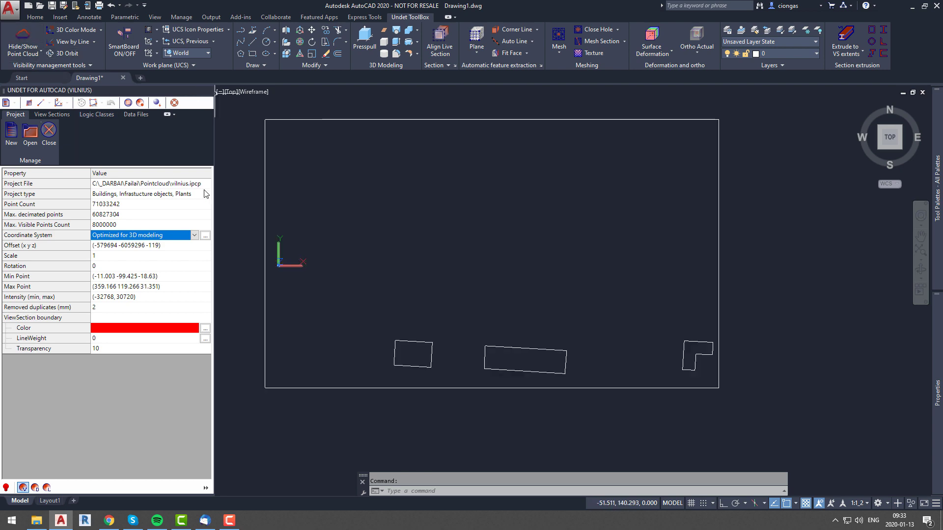
{"action": "left_click", "coordinate": [28, 36]}
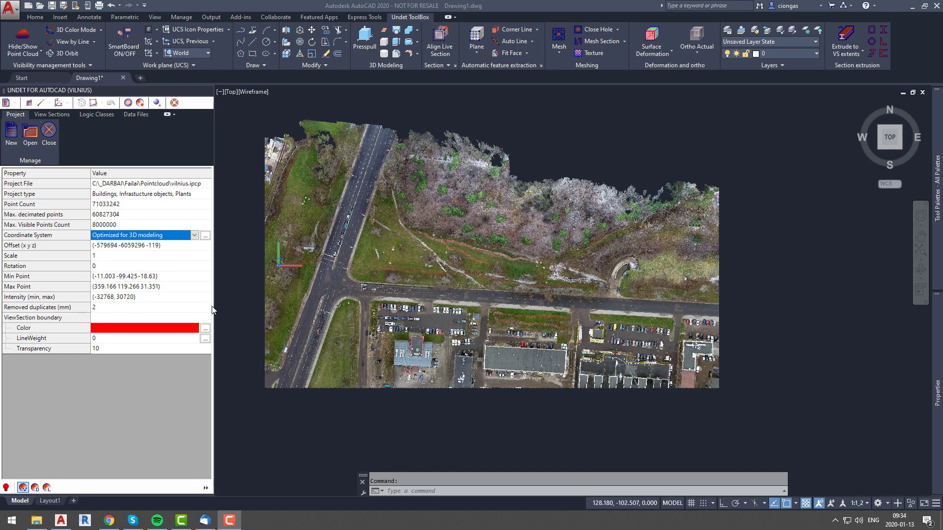
Step: Start a drawing objects transformation from Optimized for 3D modeling to Original, with the objects selected in the drawing
{"action": "left_click", "coordinate": [240, 328]}
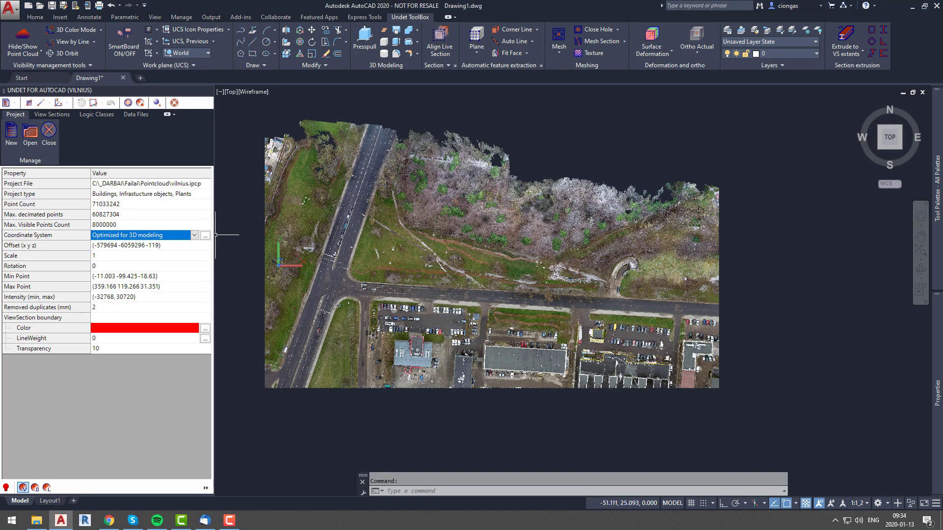
{"action": "left_click", "coordinate": [205, 235]}
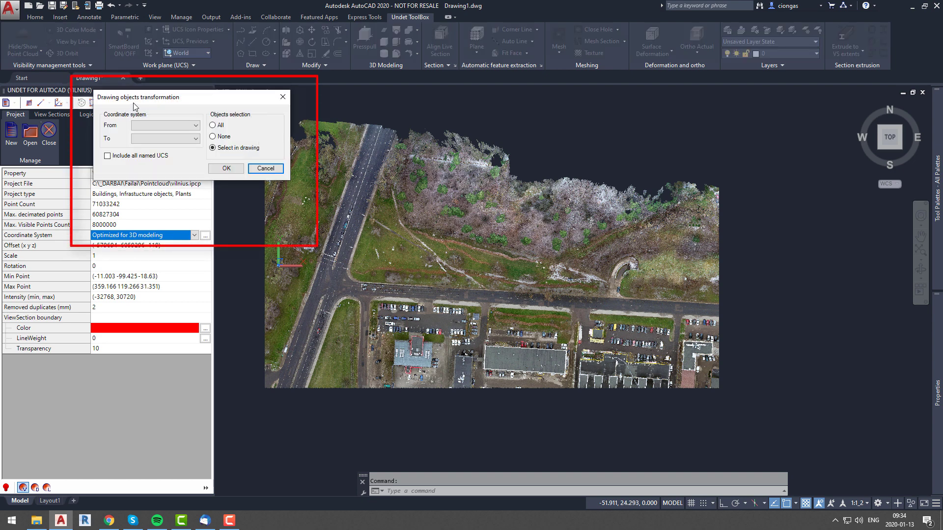
{"action": "left_click", "coordinate": [191, 127]}
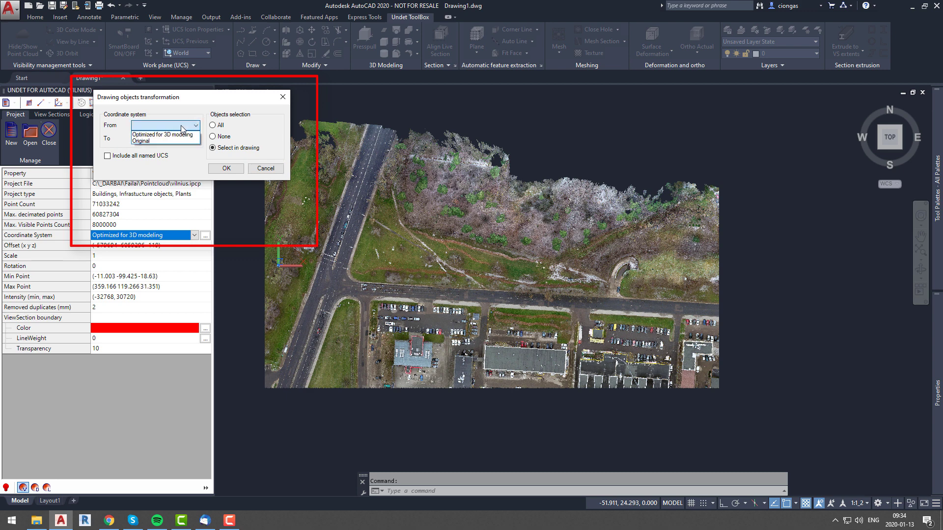
{"action": "left_click", "coordinate": [171, 135]}
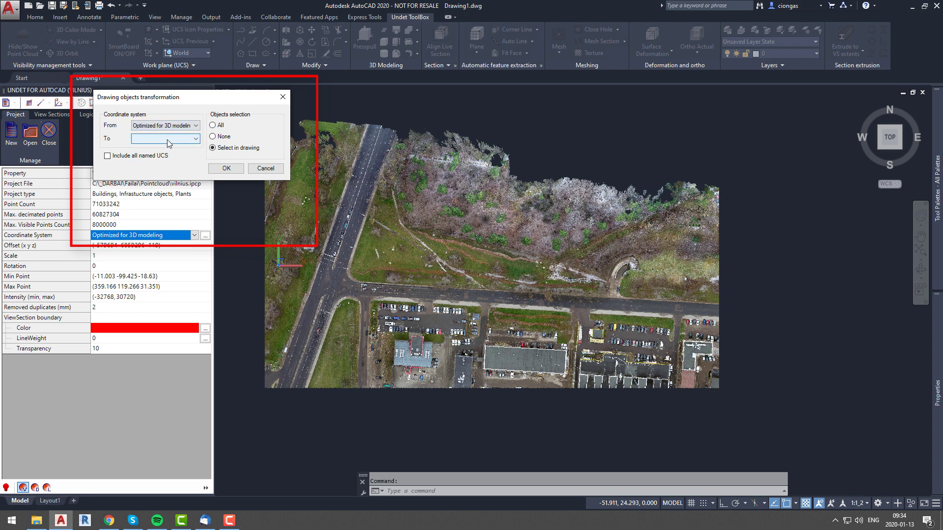
{"action": "left_click", "coordinate": [169, 139]}
{"action": "left_click", "coordinate": [161, 155]}
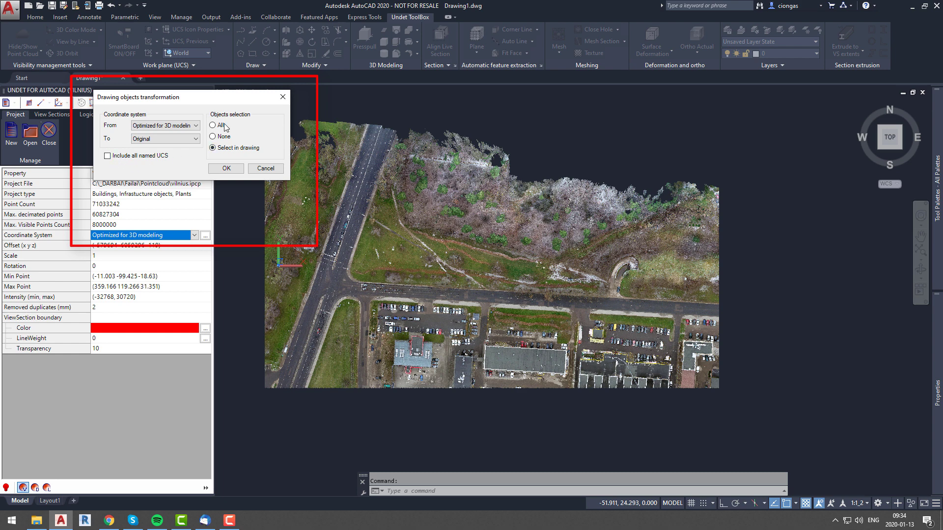
{"action": "left_click", "coordinate": [221, 150]}
{"action": "left_click", "coordinate": [226, 168]}
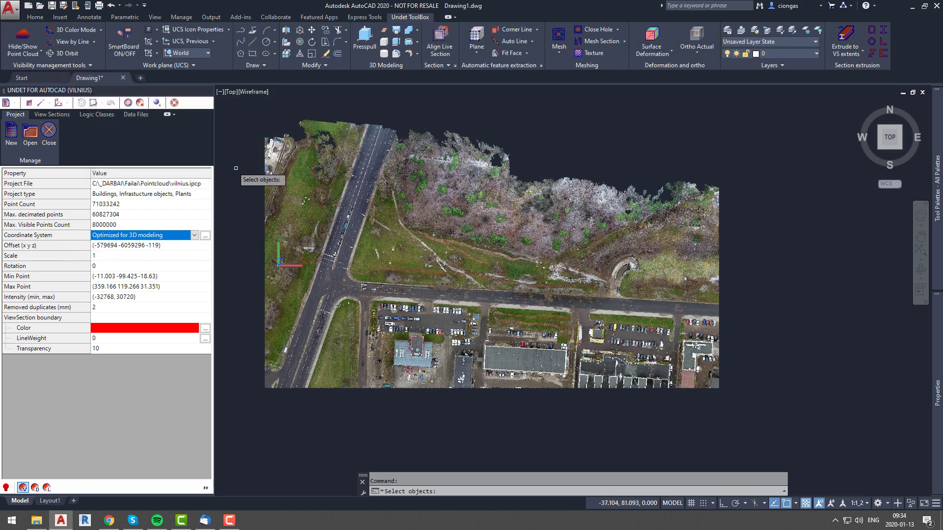
Step: Select the traced building outlines and complete their transformation to the Original coordinate system
{"action": "left_click", "coordinate": [423, 340]}
{"action": "left_click", "coordinate": [509, 354]}
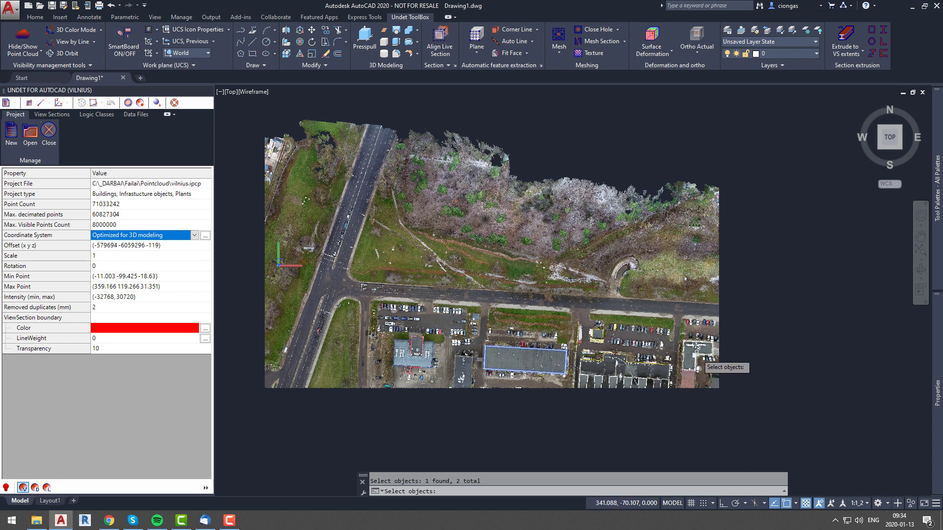
{"action": "key", "text": "Return"}
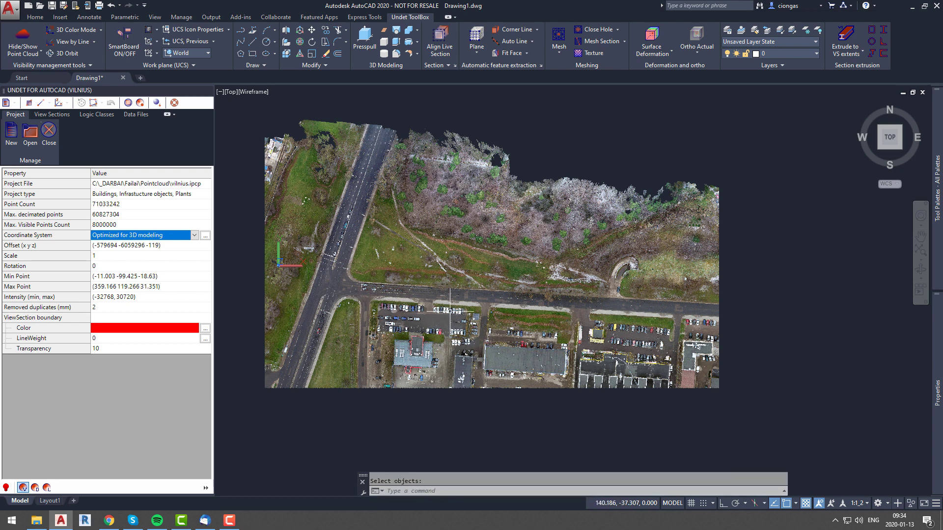
Step: Check the traced building area for remaining outlines with a selection window and by hiding and redisplaying the point cloud
{"action": "left_click", "coordinate": [449, 311]}
{"action": "left_click", "coordinate": [584, 412]}
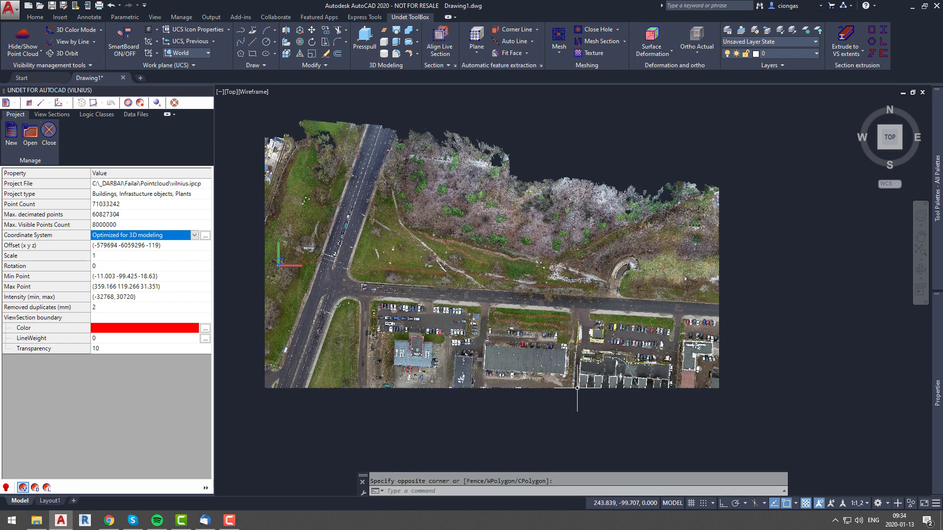
{"action": "left_click", "coordinate": [20, 32]}
{"action": "left_click", "coordinate": [22, 32]}
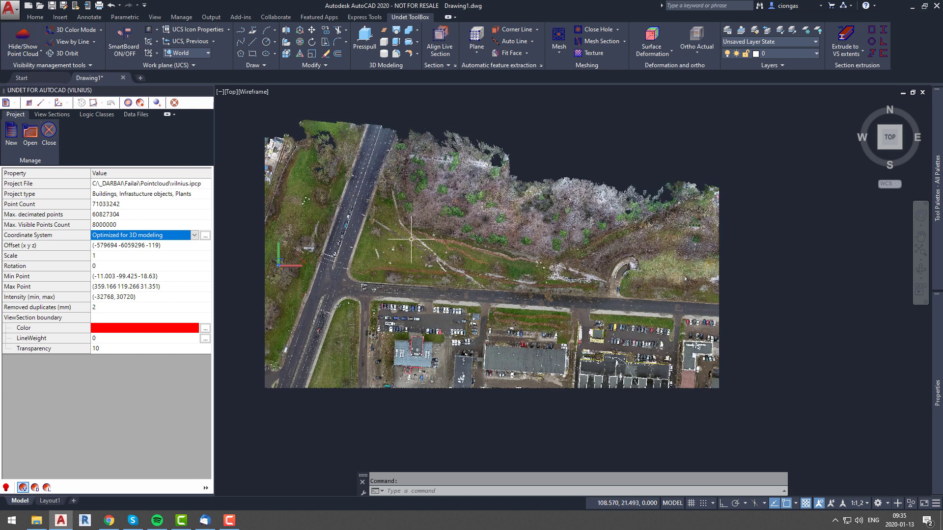
Step: Switch the point cloud's coordinate system to Original and transform the view sections with it
{"action": "left_click", "coordinate": [194, 236]}
{"action": "key", "text": "Up"}
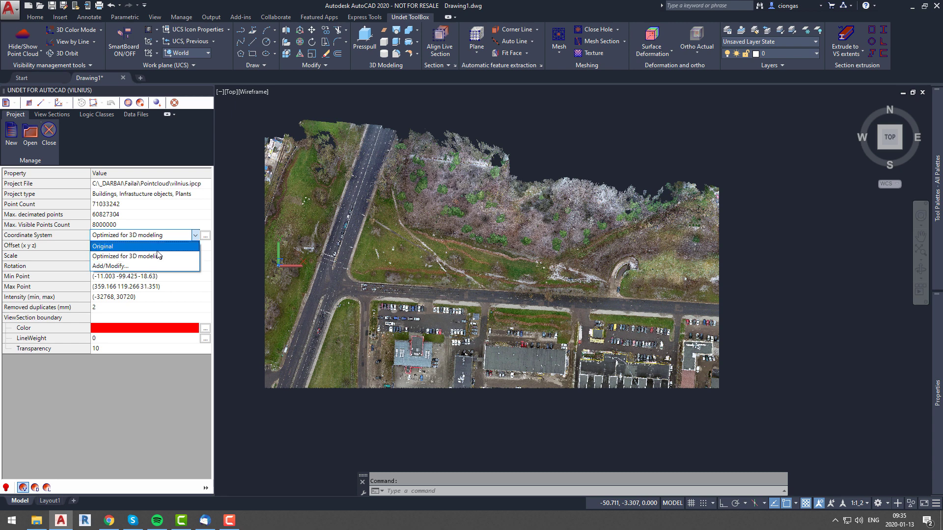
{"action": "key", "text": "Return"}
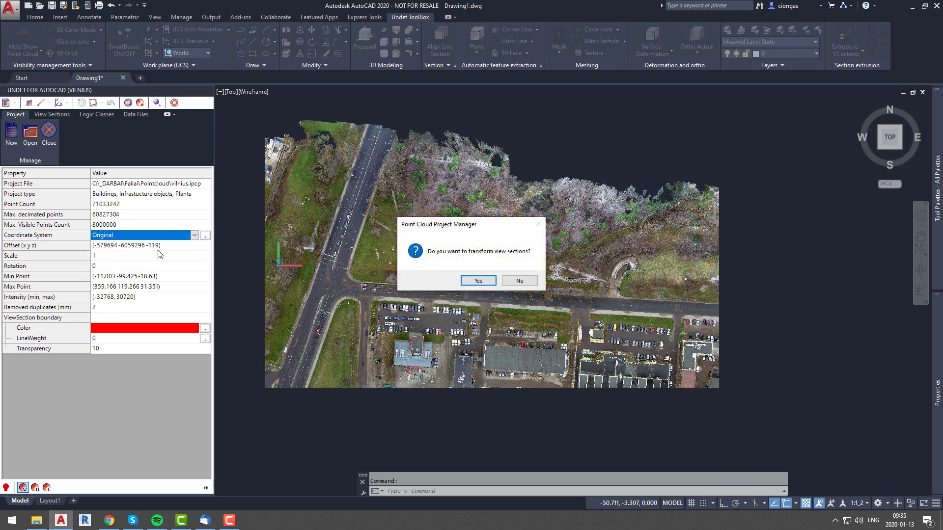
{"action": "left_click", "coordinate": [480, 281]}
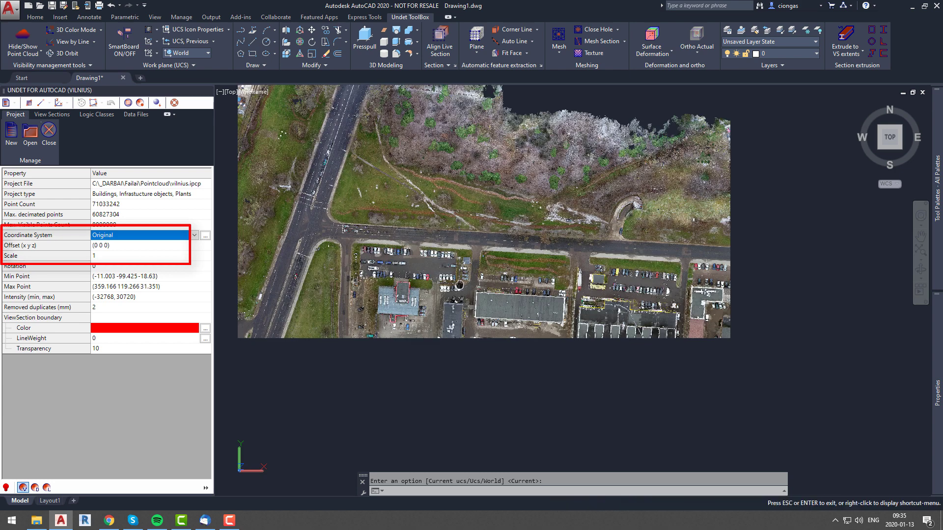
{"action": "middle_click_drag", "start_coordinate": [471, 292], "coordinate": [503, 335]}
{"action": "key", "text": "Escape"}
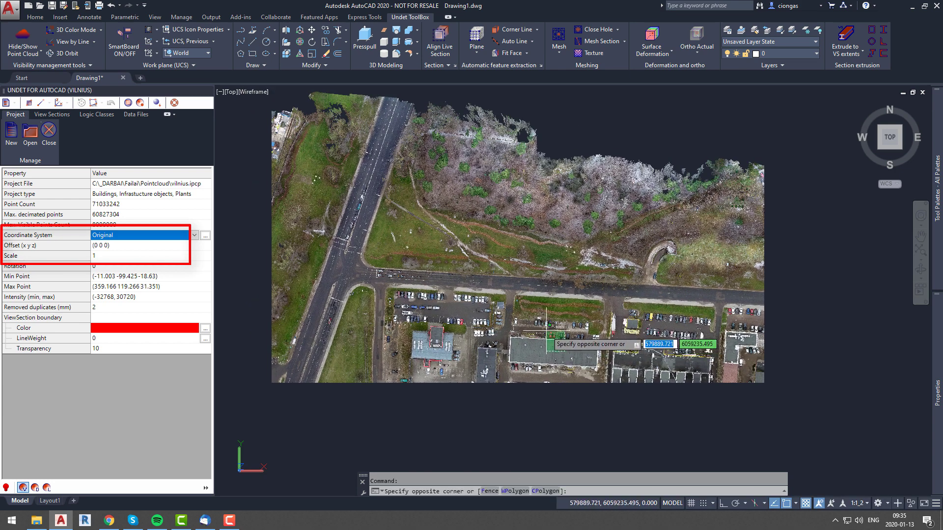
Step: Select around the buildings to check the transformed outlines against the point cloud, and clear the selection
{"action": "left_click", "coordinate": [550, 324]}
{"action": "left_click", "coordinate": [732, 341]}
{"action": "key", "text": "Escape"}
{"action": "left_click", "coordinate": [464, 360]}
{"action": "key", "text": "Escape"}
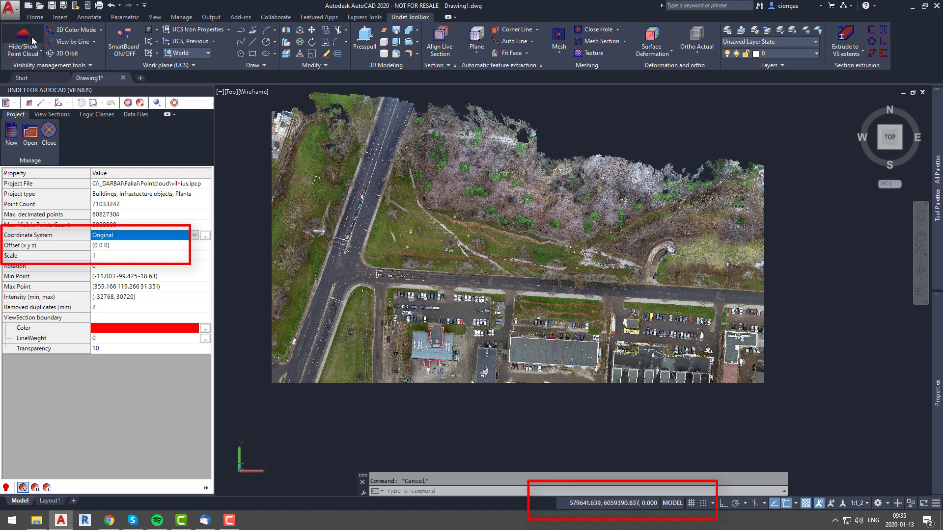
Step: Hide the point cloud to check the outlines in original coordinates, redisplay it and inspect the buildings closely
{"action": "left_click", "coordinate": [31, 37]}
{"action": "left_click", "coordinate": [33, 40]}
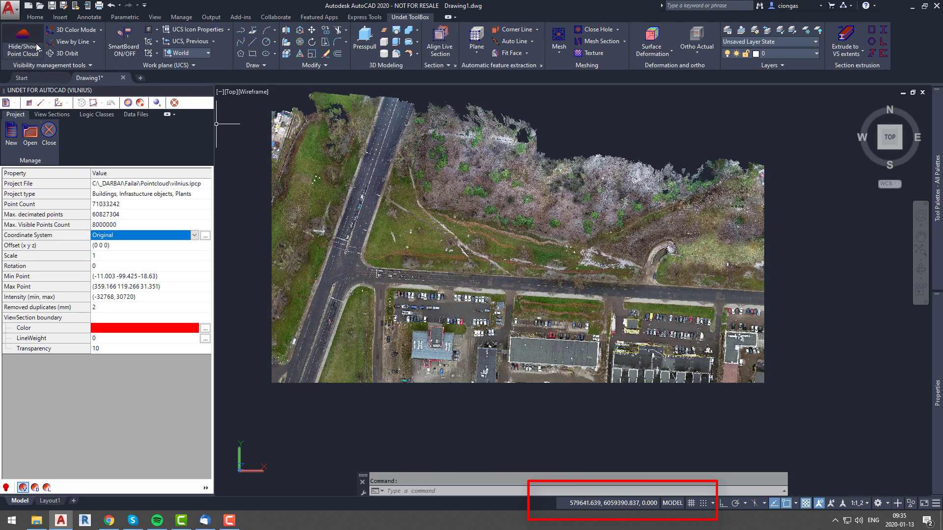
{"action": "key", "text": "Escape"}
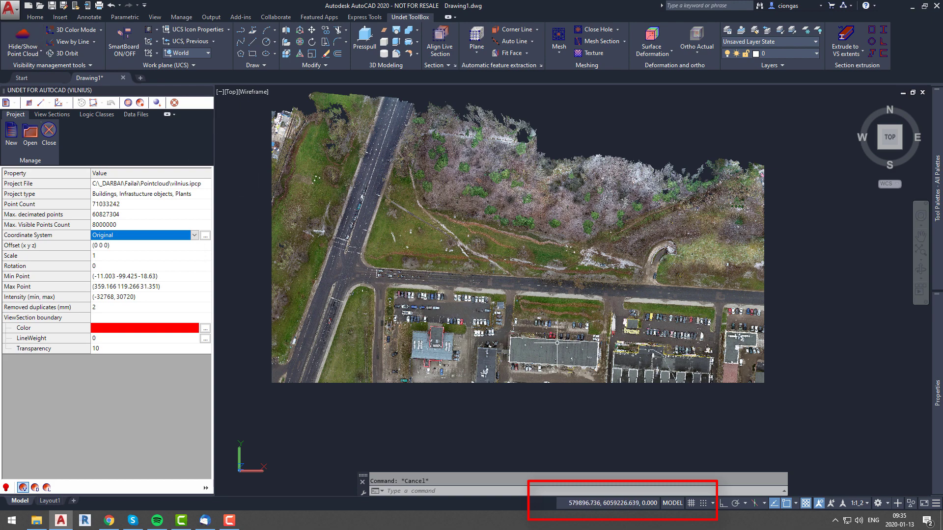
{"action": "scroll", "coordinate": [604, 342], "scroll_direction": "down", "scroll_amount": 1}
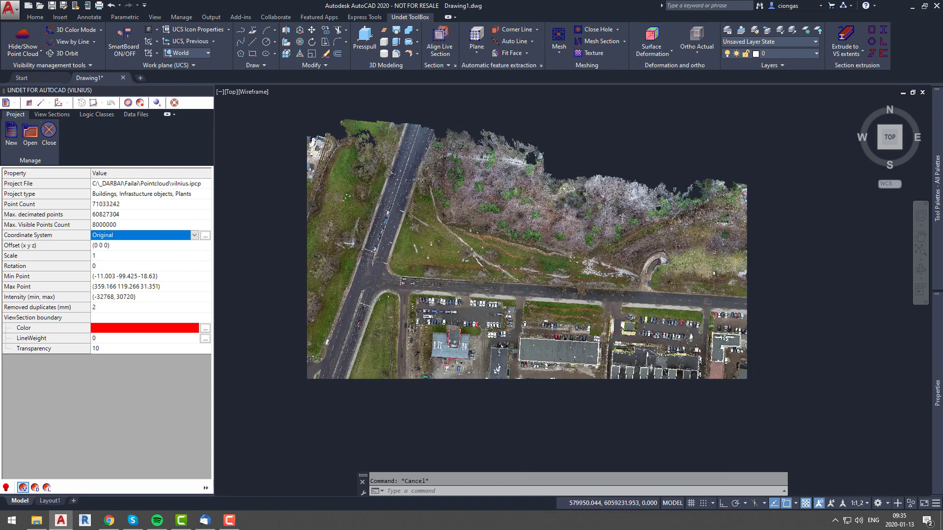
{"action": "scroll", "coordinate": [631, 342], "scroll_direction": "up", "scroll_amount": 2}
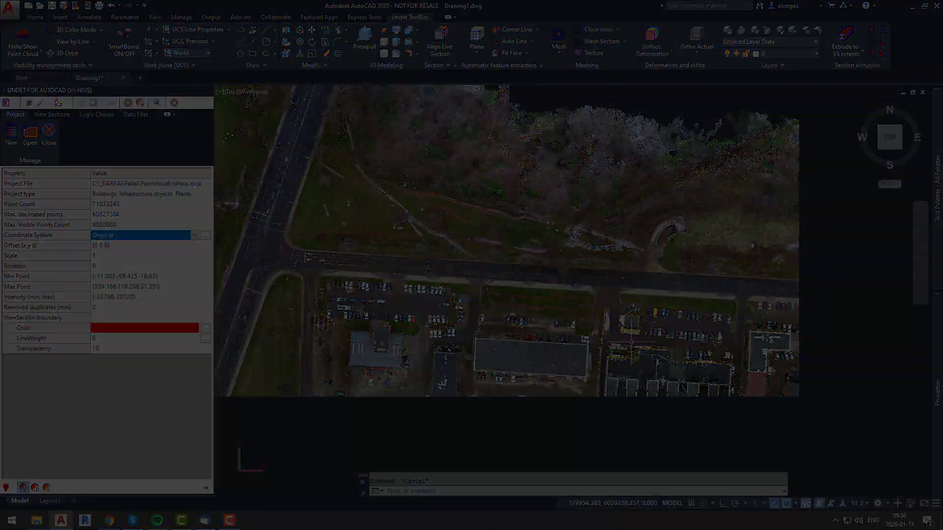